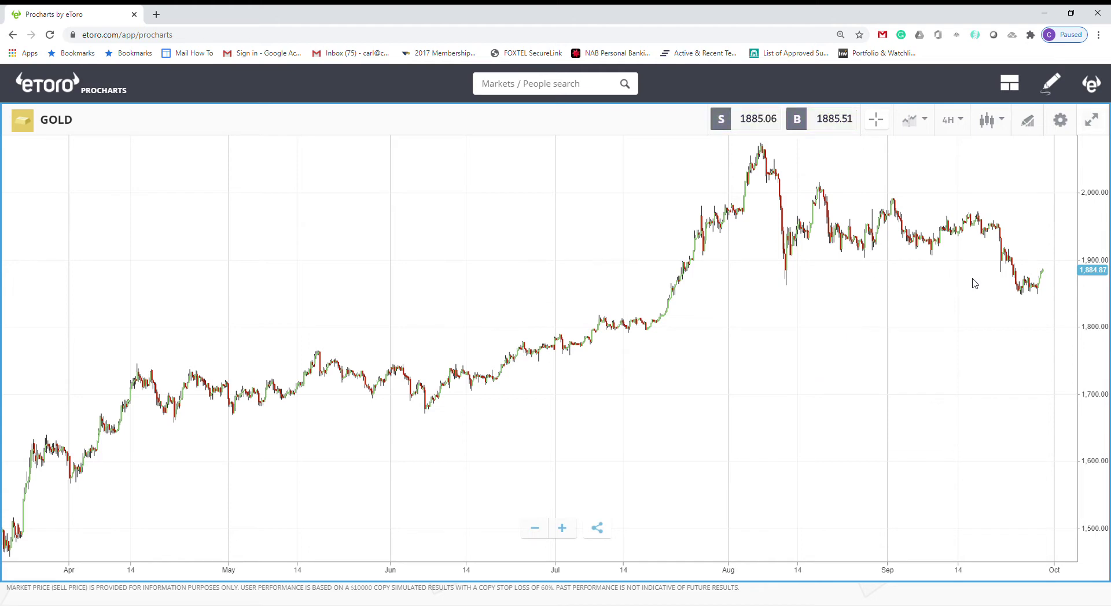
Open the Linear Reg Forecast study's parameters from the Studies I list in chart settings.
left_click(1056, 124)
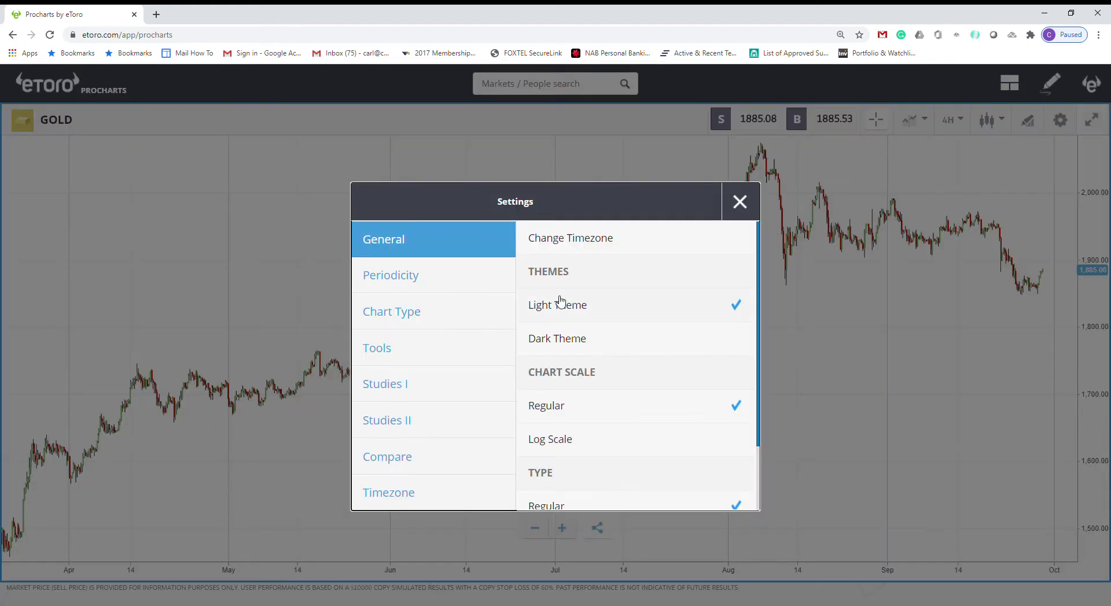
left_click(399, 387)
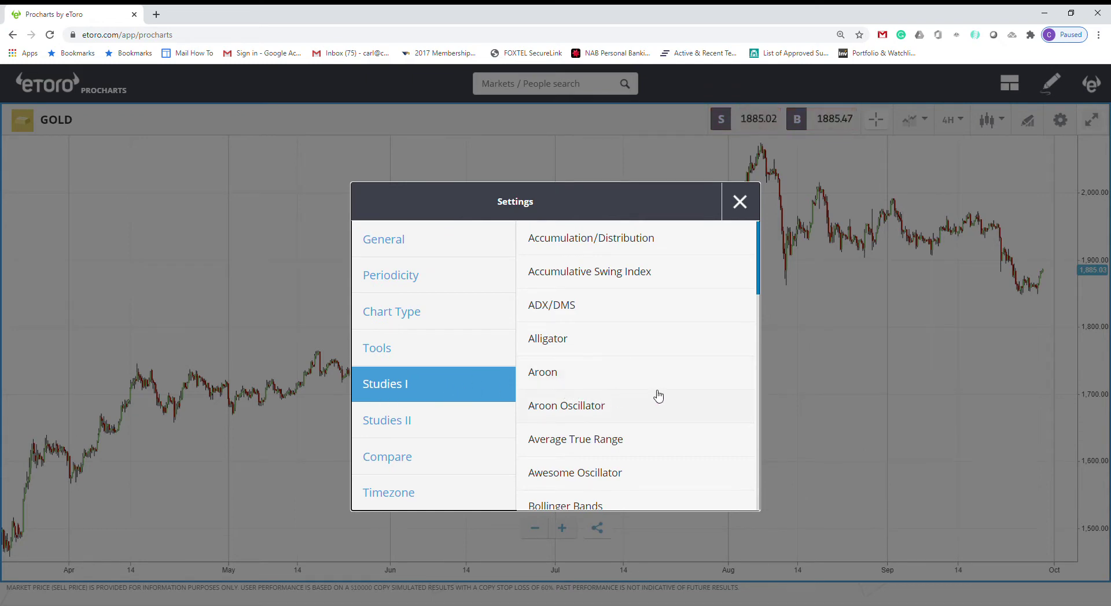
scroll(658, 396, "down", 5)
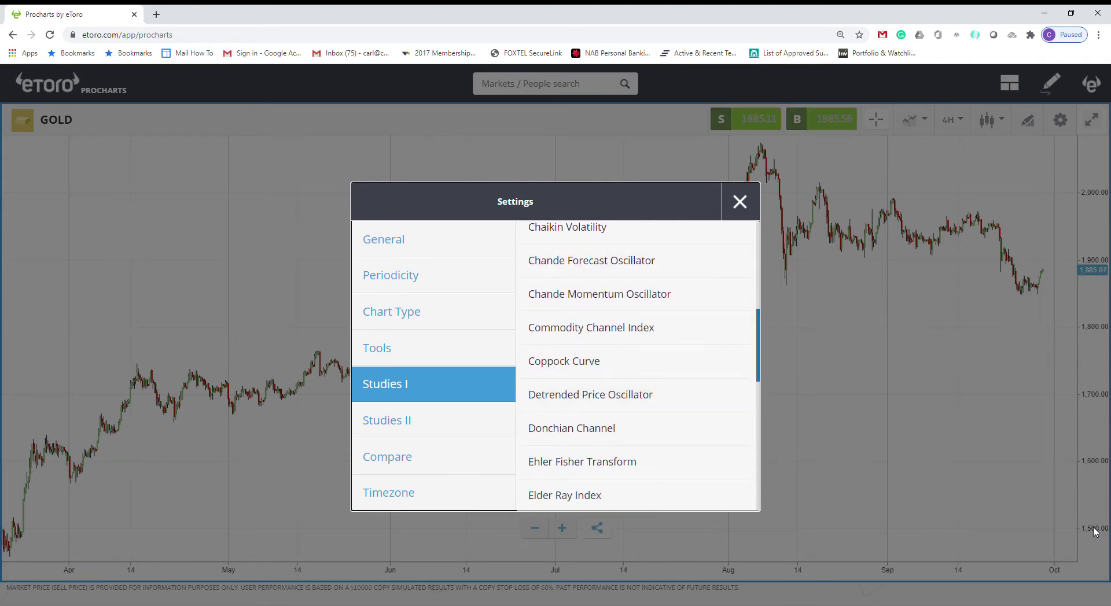
scroll(561, 440, "down", 3)
scroll(555, 422, "down", 2)
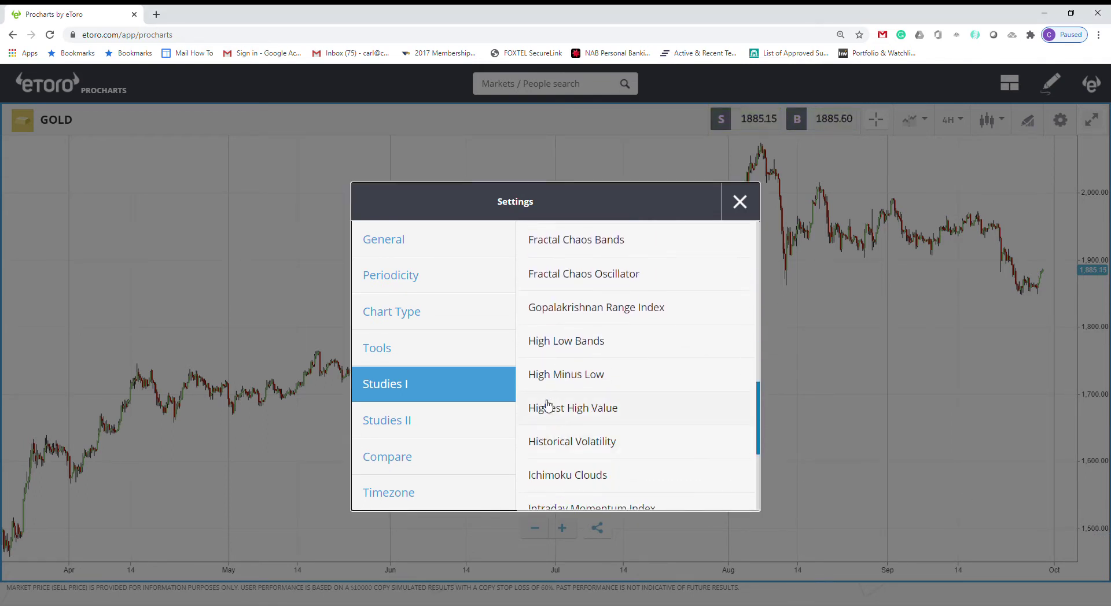
scroll(576, 393, "down", 5)
scroll(585, 388, "down", 1)
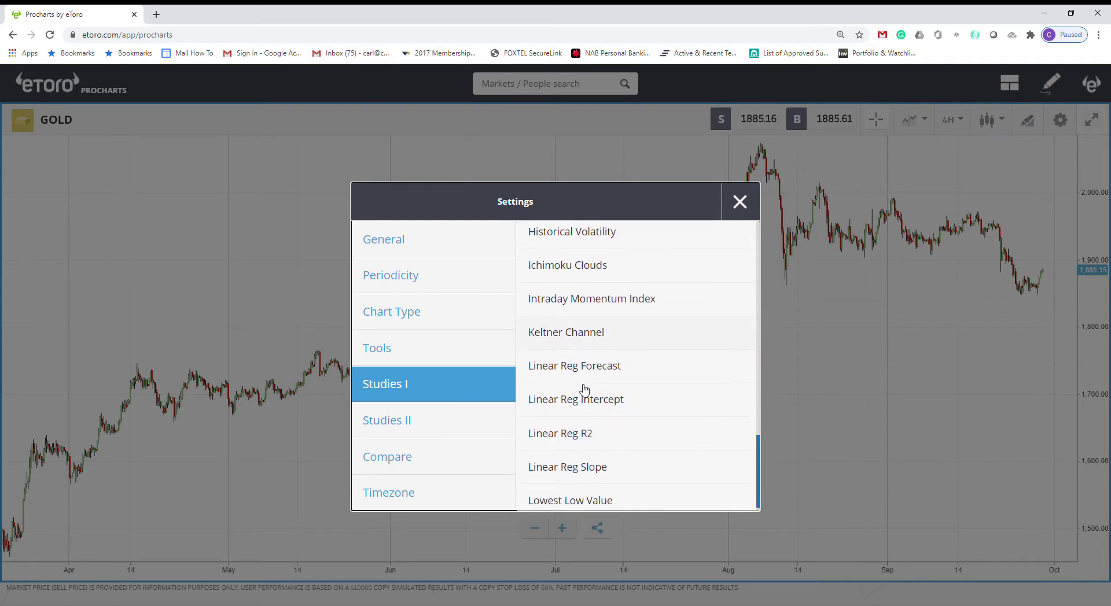
left_click(617, 360)
left_click(635, 226)
Set the Period to 50 and create the Lin Fcst 50, C forecast line.
double_click(636, 226)
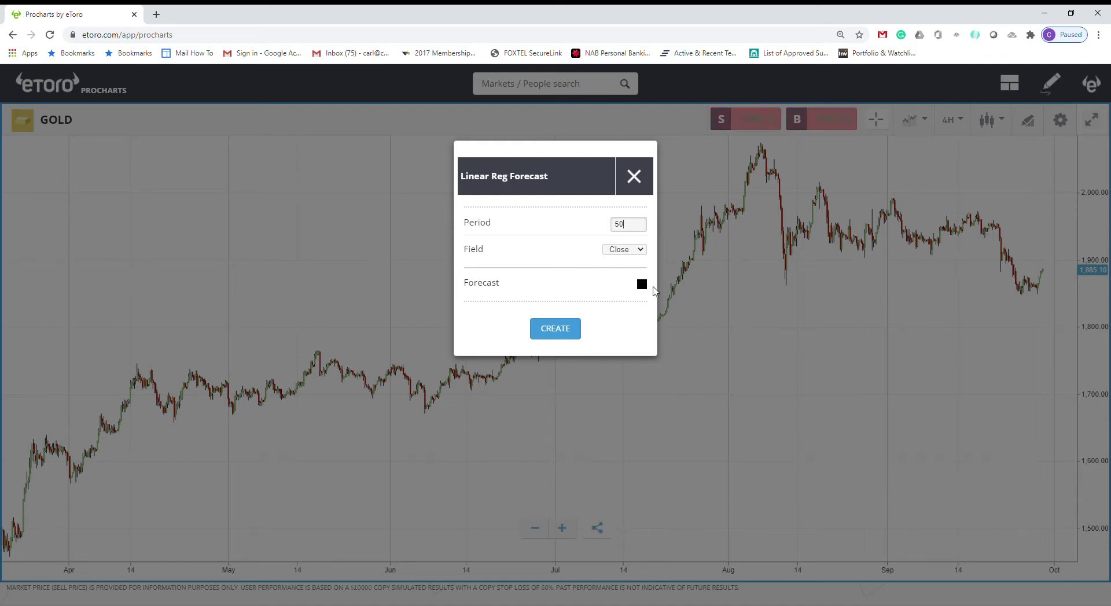
left_click(559, 328)
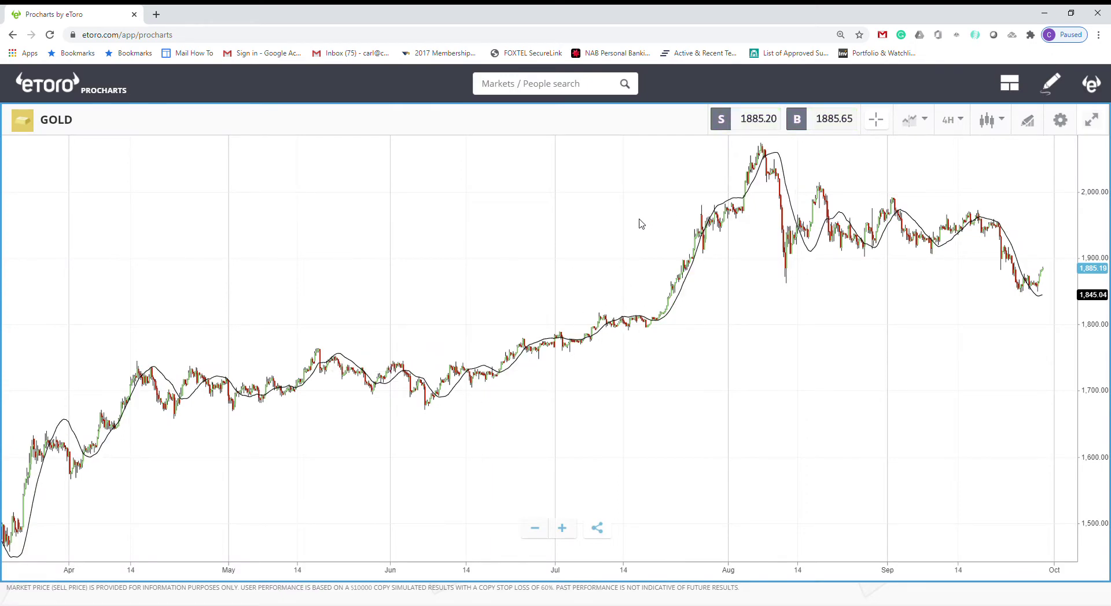
Zoom the gold chart in horizontally to span roughly early June to October.
scroll(637, 224, "up", 3)
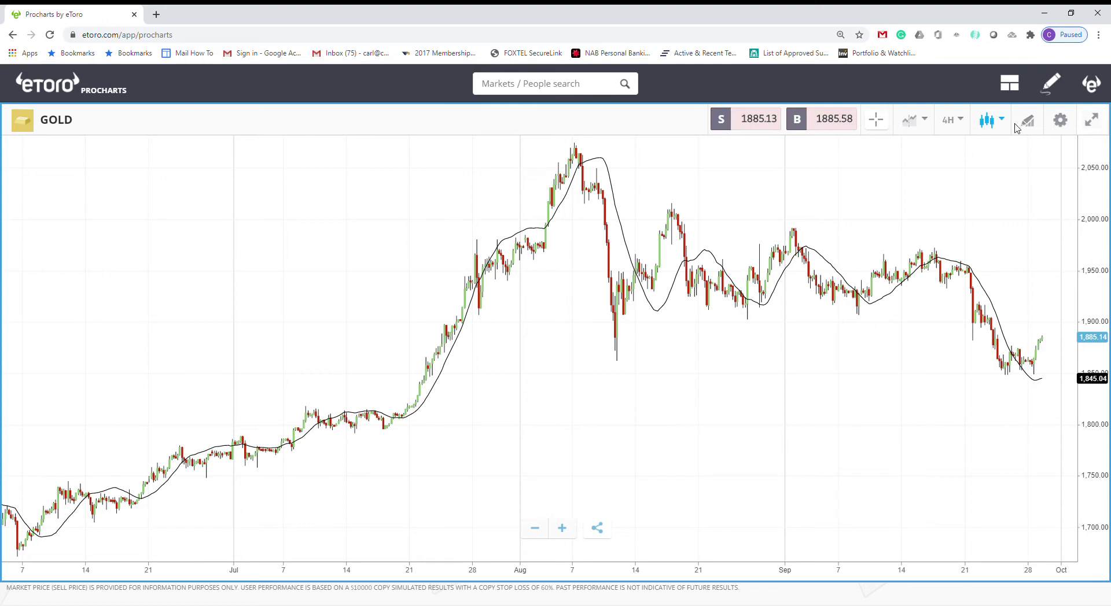
Add a red 50-period Moving Average from Studies II, then pan back to mid-May.
left_click(1065, 128)
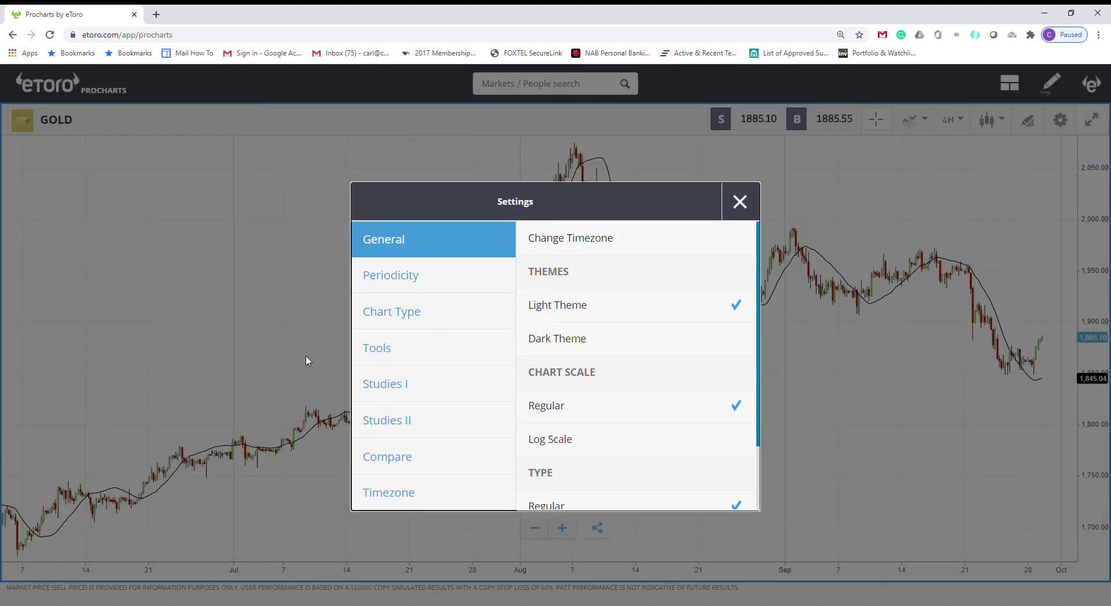
left_click(427, 420)
scroll(596, 338, "down", 2)
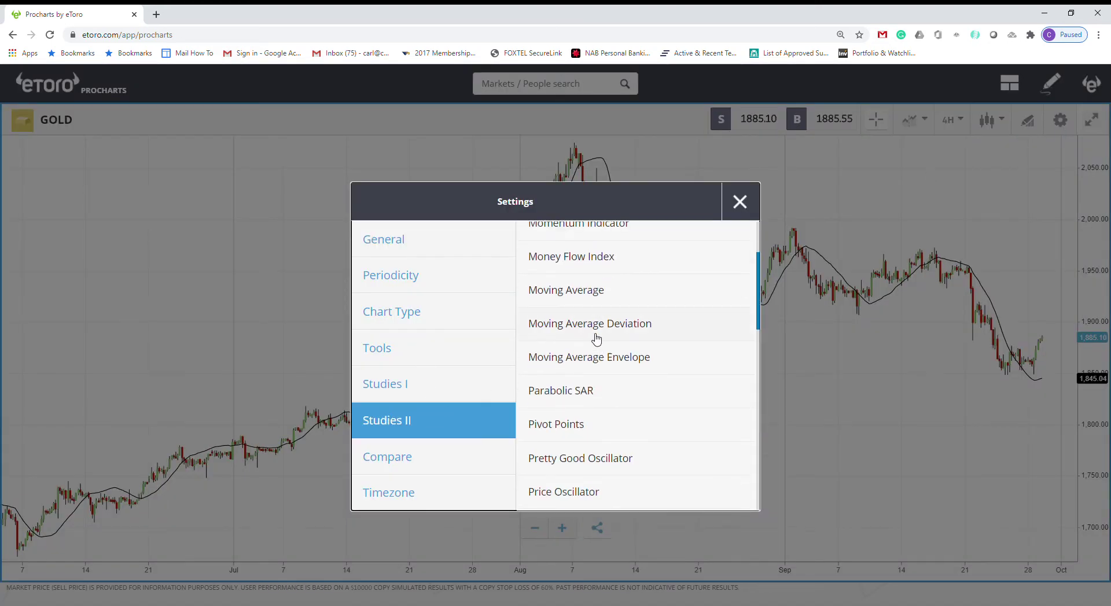
left_click(595, 295)
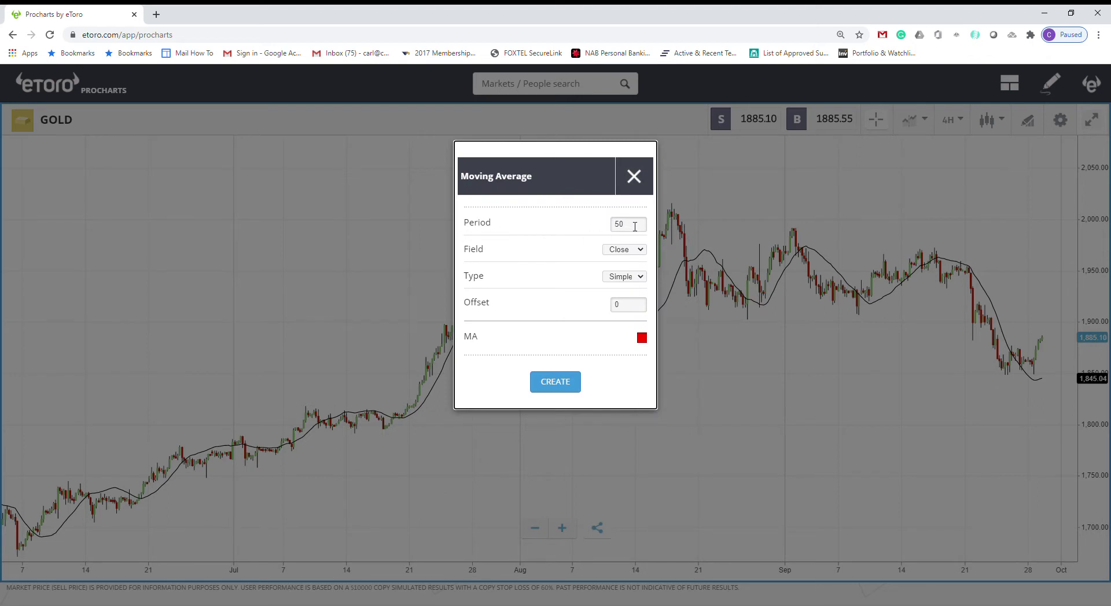
left_click(559, 384)
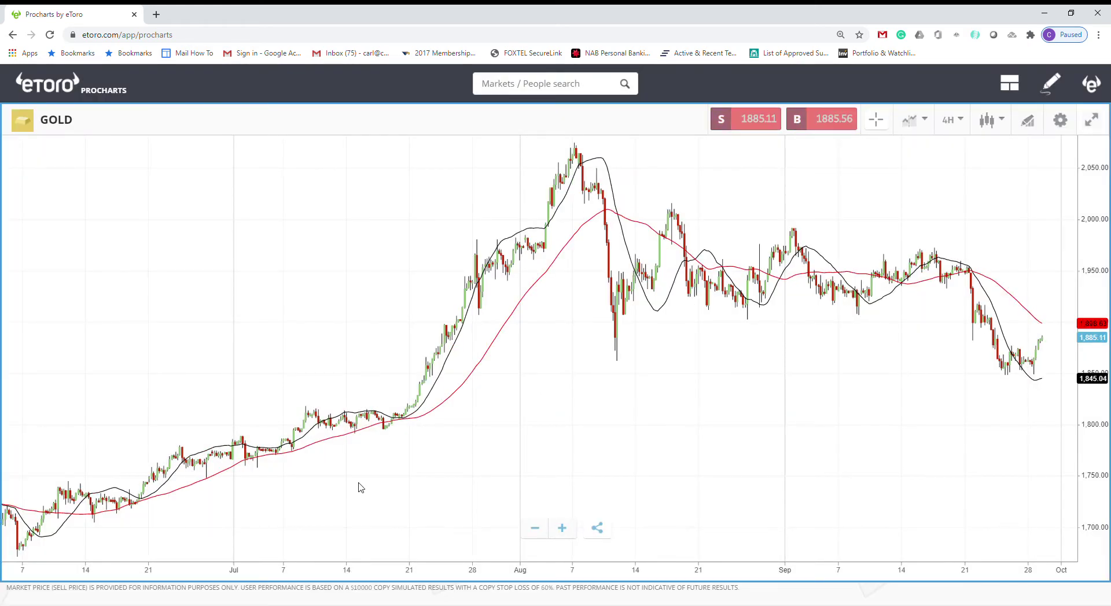
left_click_drag(361, 487, 596, 468)
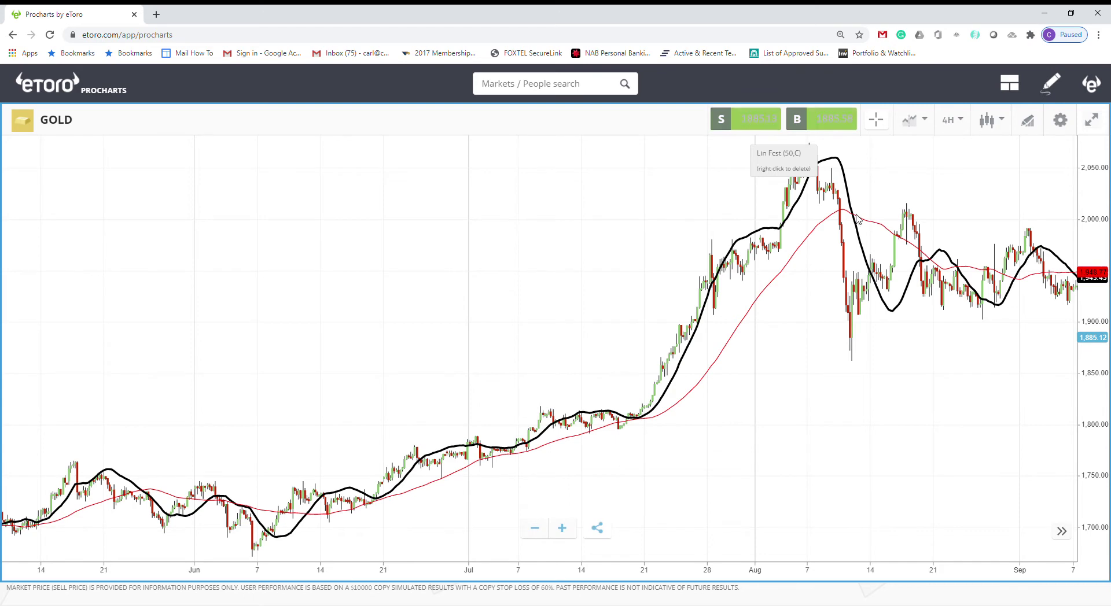
Place vertical line markers at 12/06 04:00 and 12/08 12:00.
left_click(1029, 123)
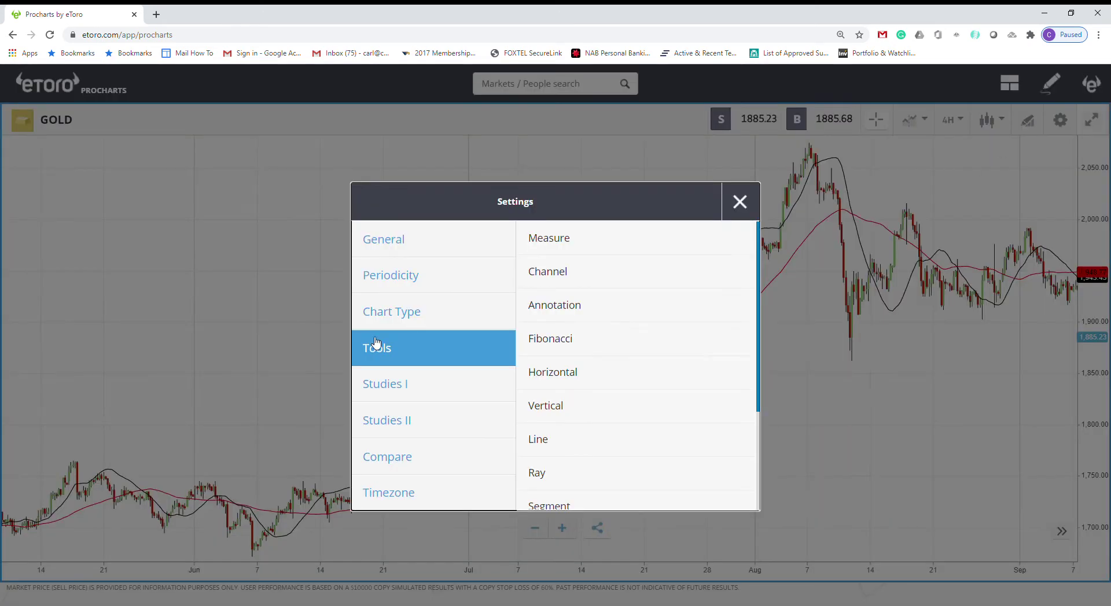
left_click(418, 249)
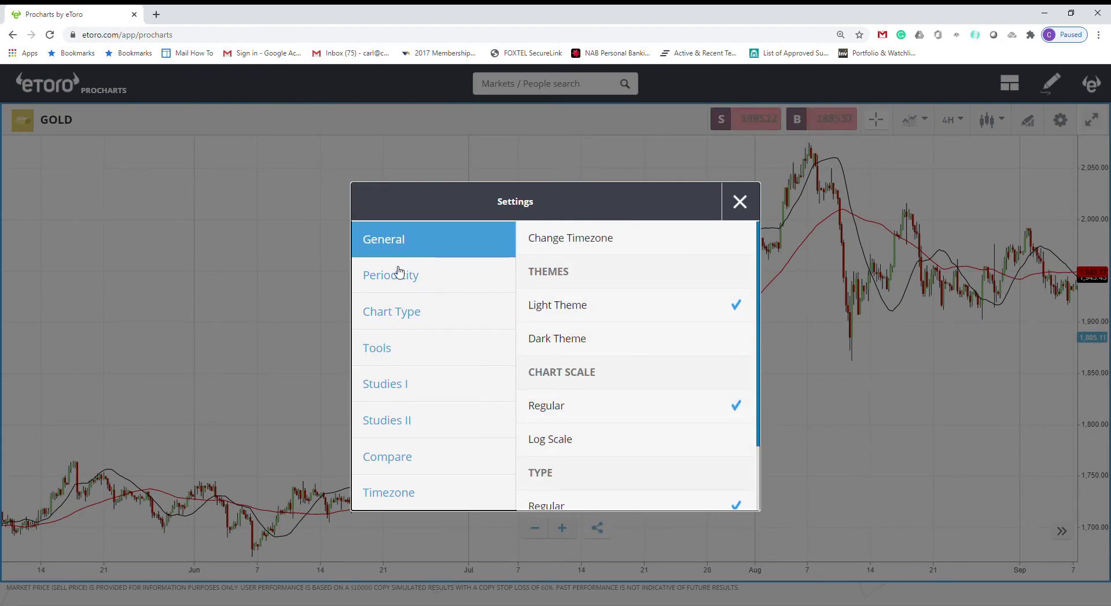
left_click(398, 351)
left_click(576, 412)
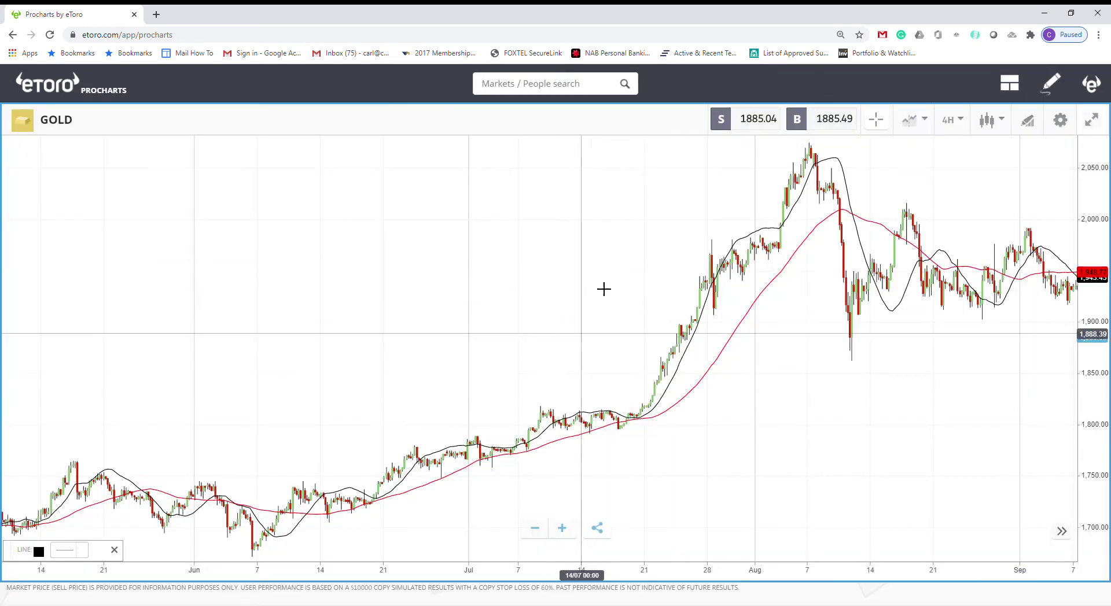
left_click(308, 330)
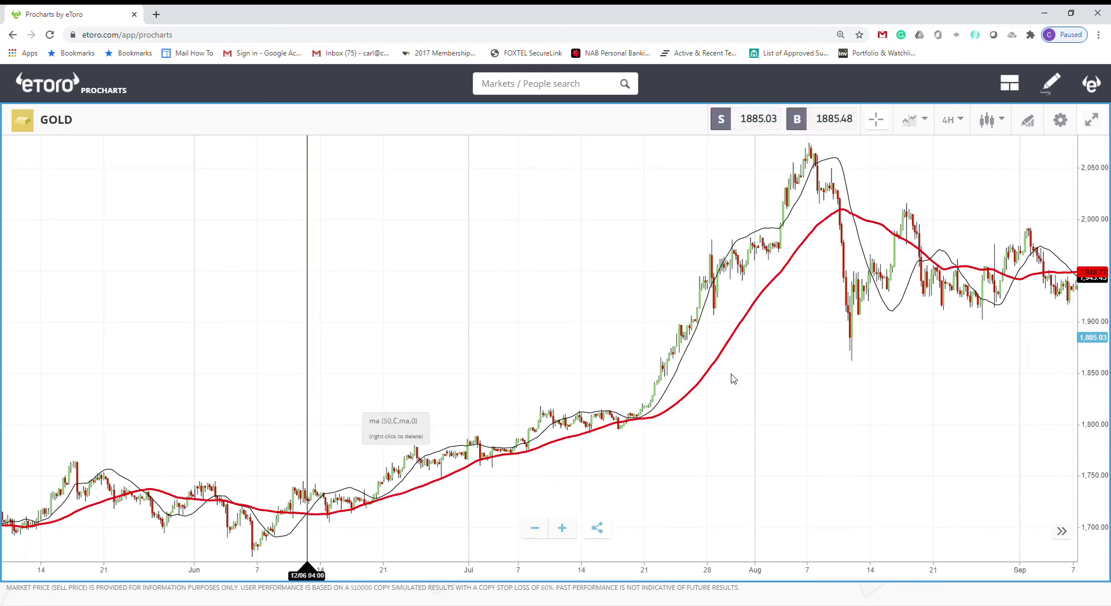
left_click(1029, 121)
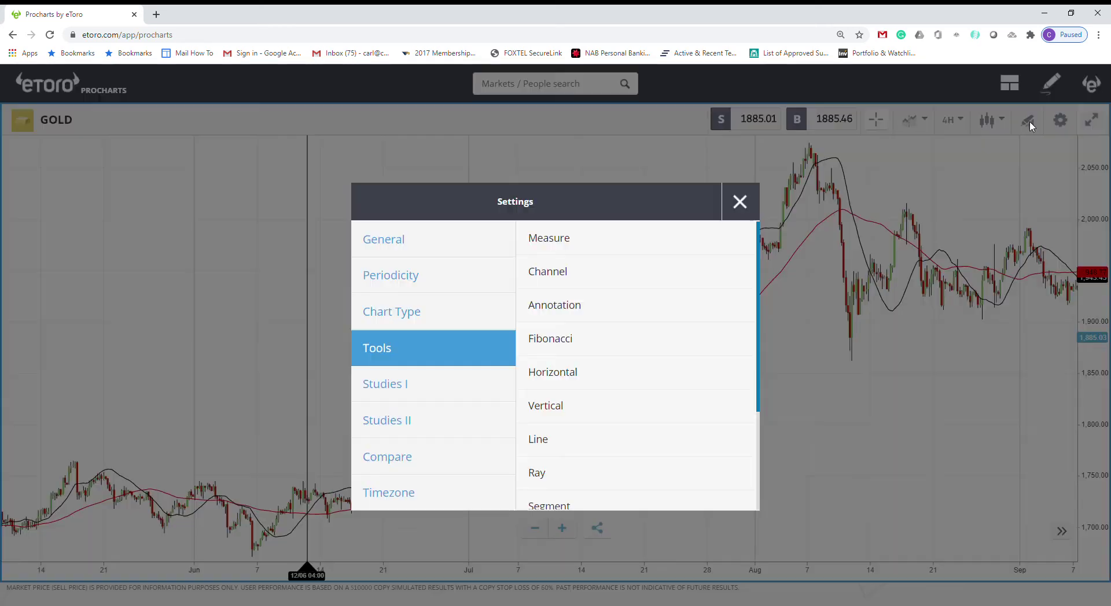
left_click(568, 406)
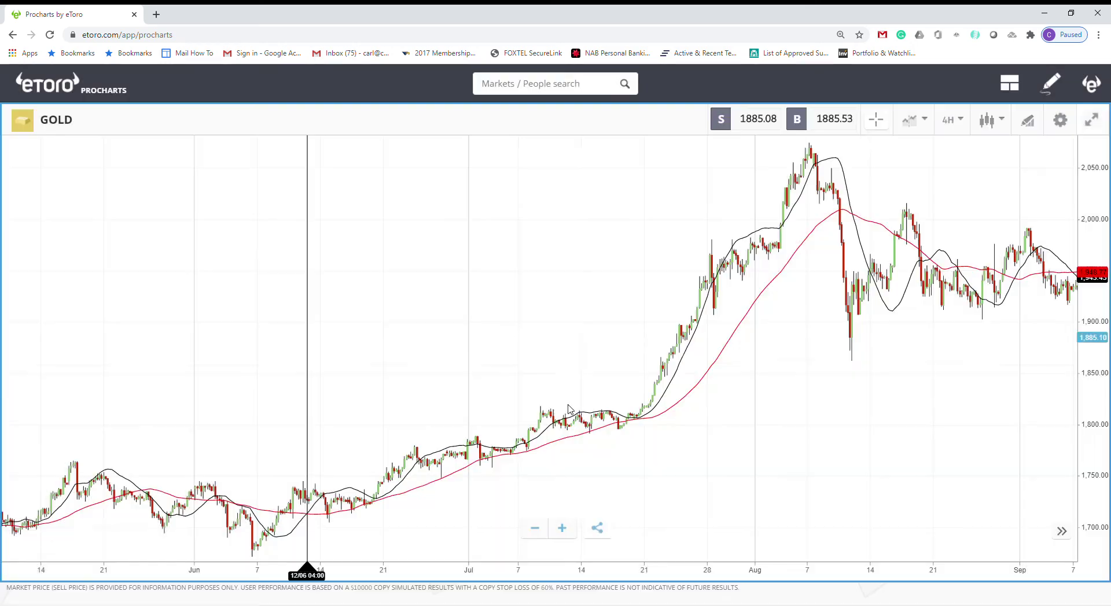
left_click(853, 381)
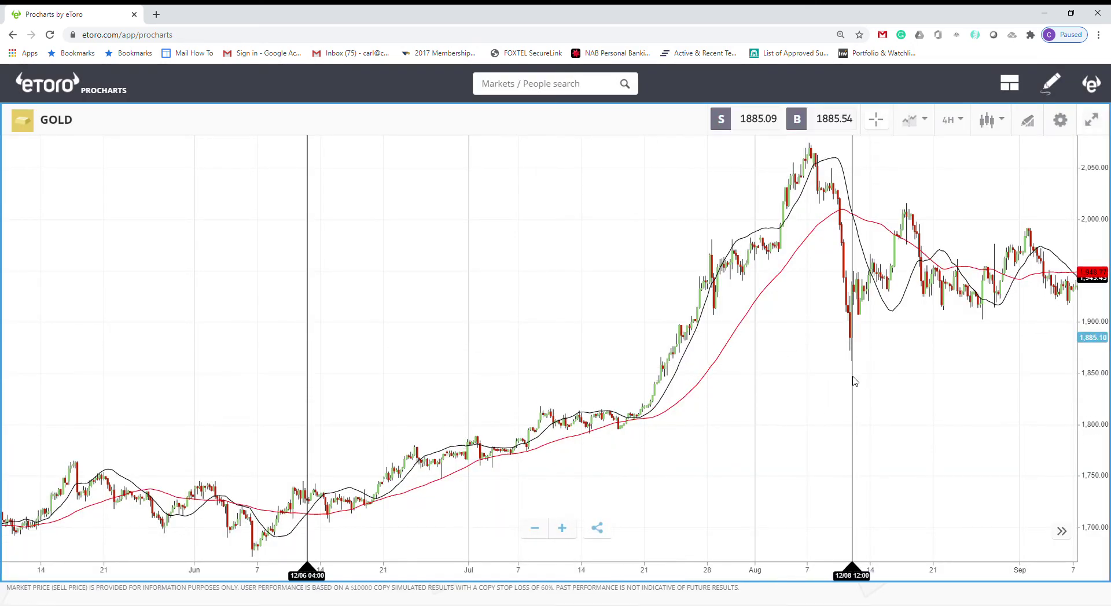
Select the Doodle freehand drawing tool.
left_click(1028, 120)
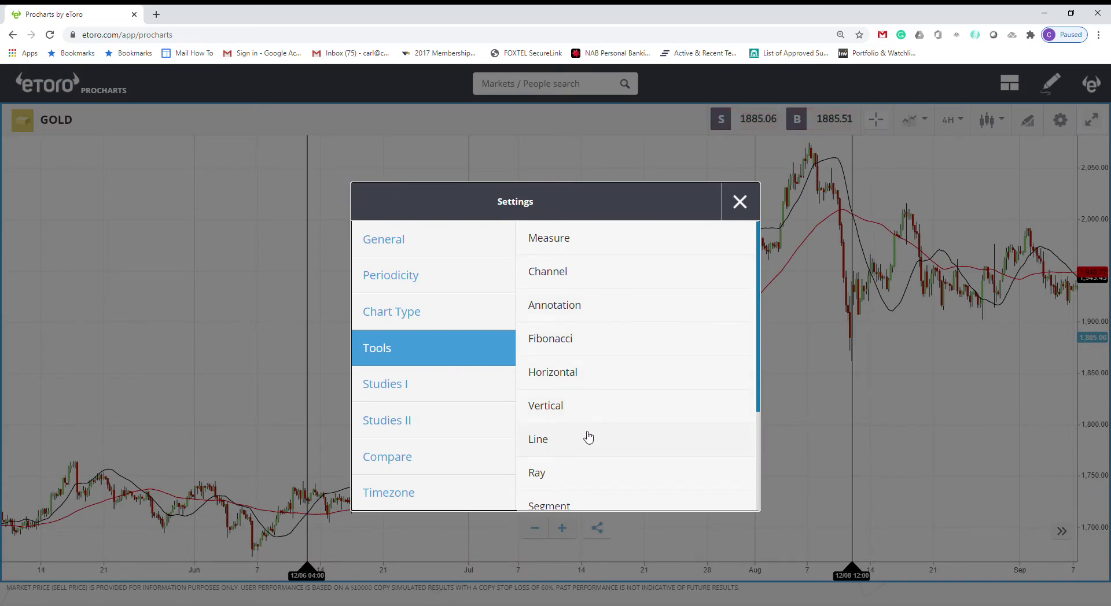
scroll(589, 438, "down", 3)
left_click(559, 464)
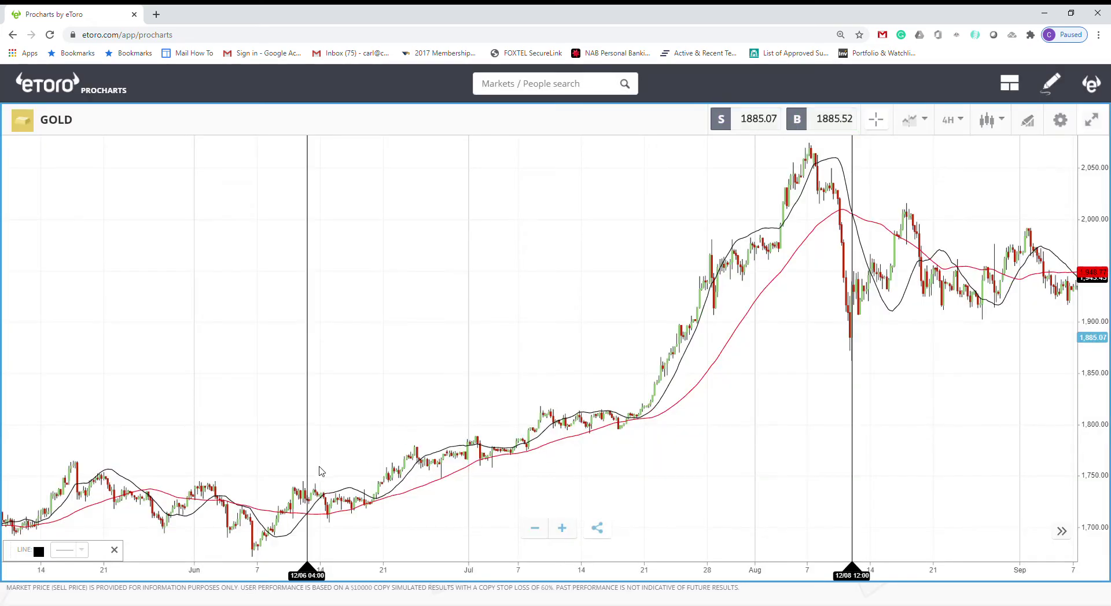
Draw a freehand arrow rising from the mid-June low toward the early-August peak near 2,025.
mouse_move(326, 475)
left_mouse_down()
mouse_move(381, 455)
mouse_move(739, 198)
left_mouse_up()
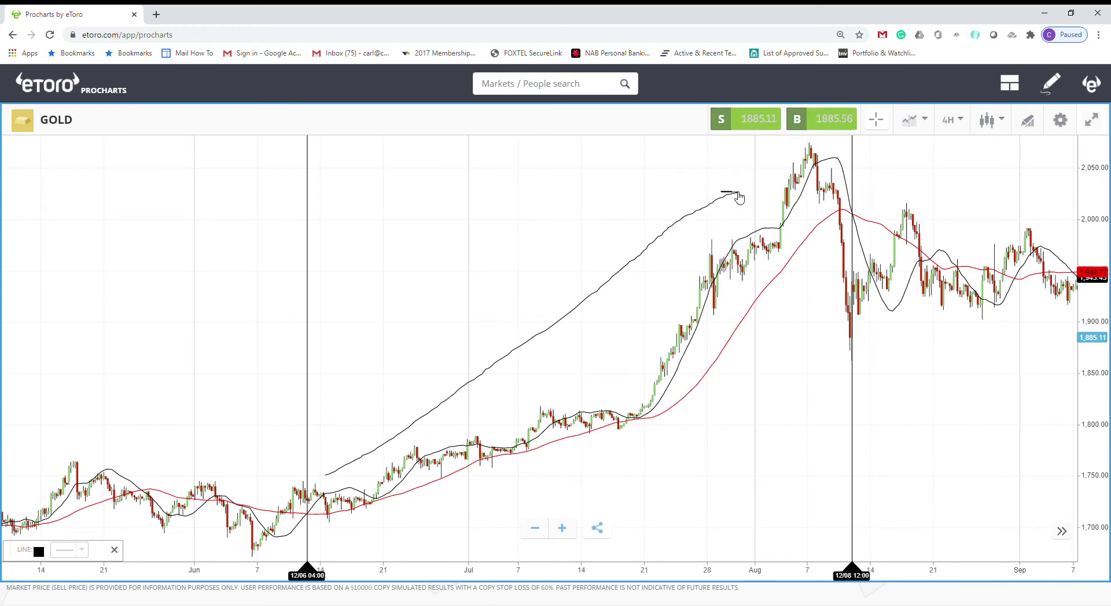
left_click(738, 210)
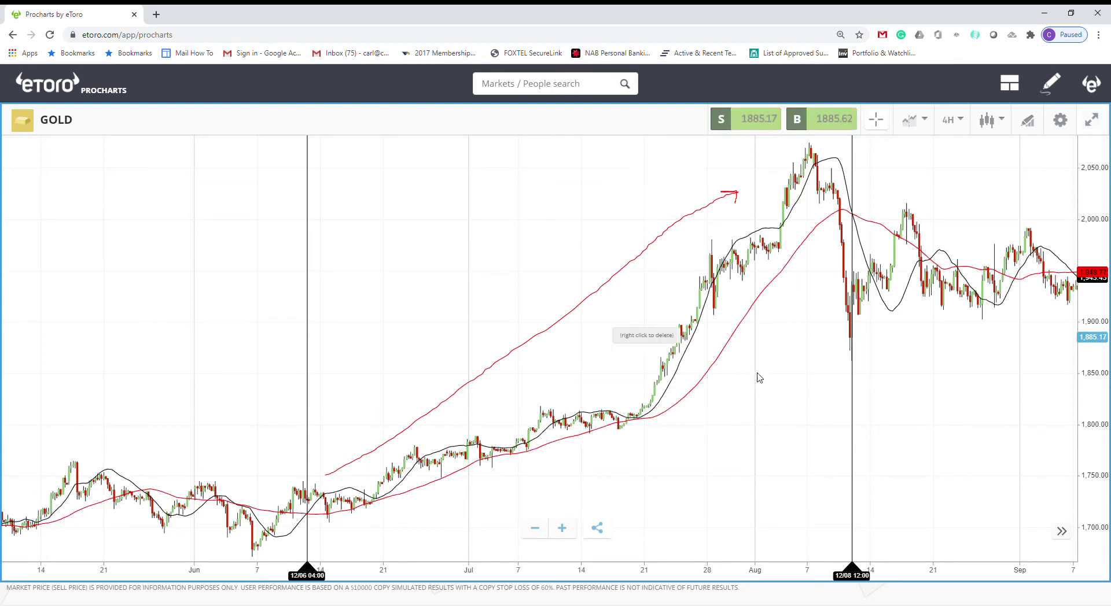
Zoom and pan the chart to centre on mid-July through late September.
scroll(985, 242, "up", 3)
scroll(851, 280, "down", 5)
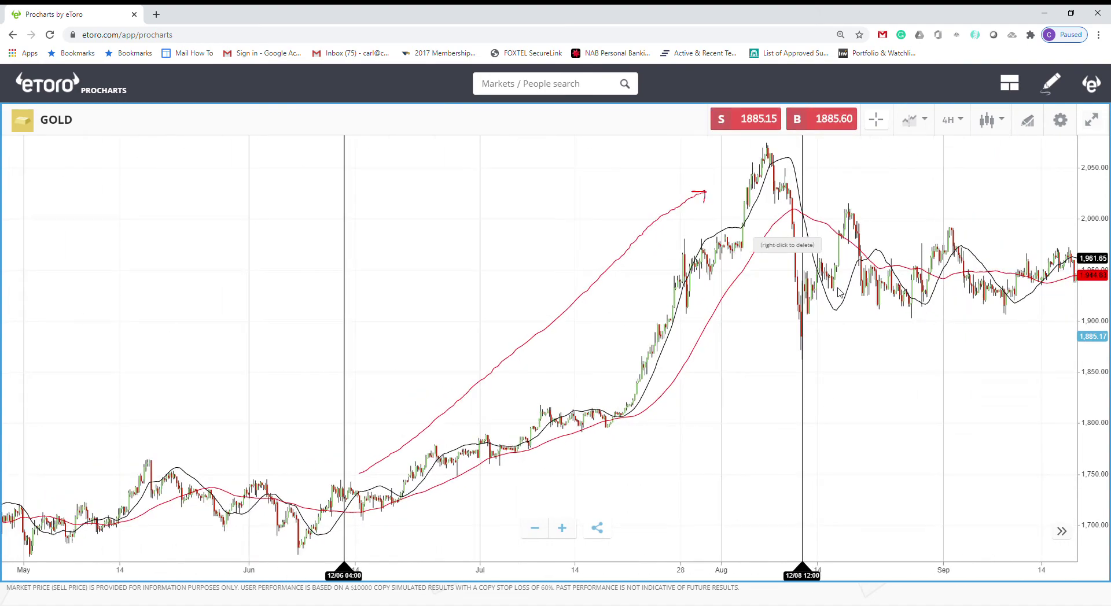
left_click_drag(862, 386, 578, 367)
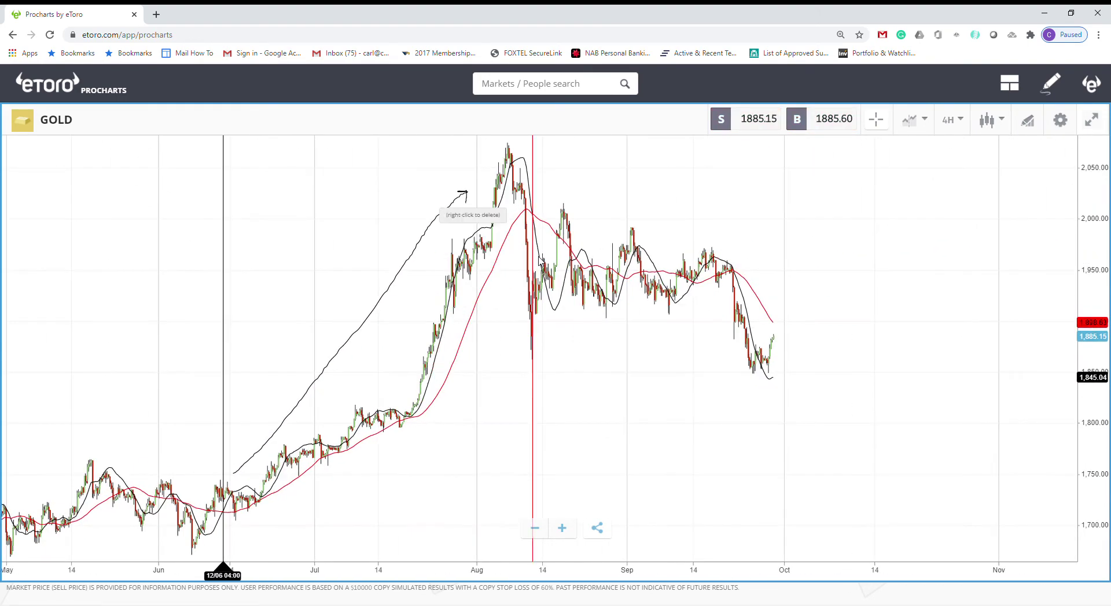
scroll(513, 262, "up", 3)
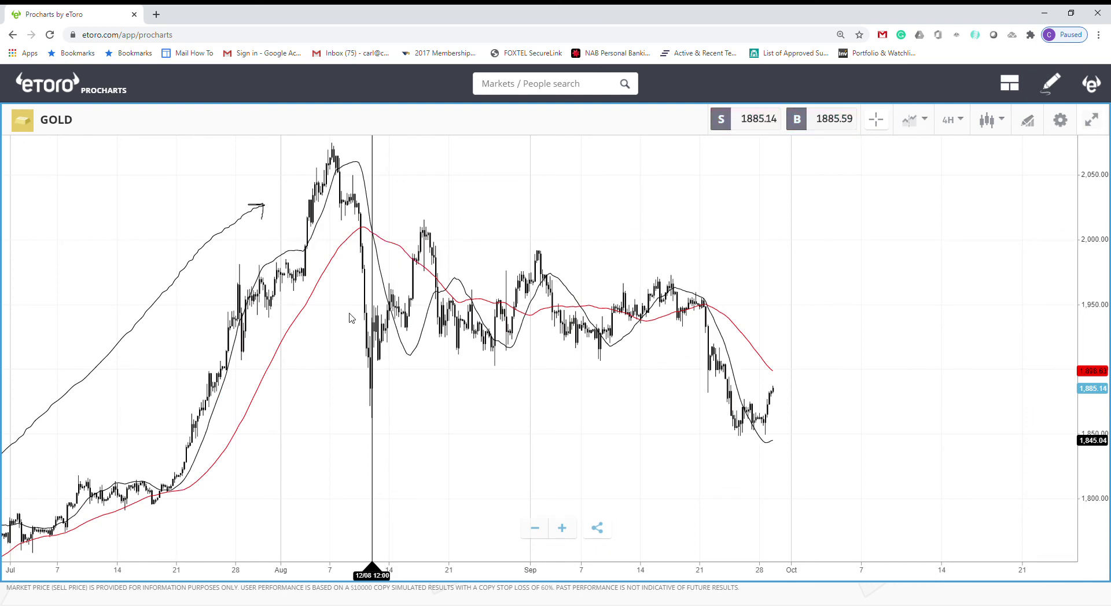
scroll(349, 317, "up", 3)
left_click_drag(343, 275, 683, 264)
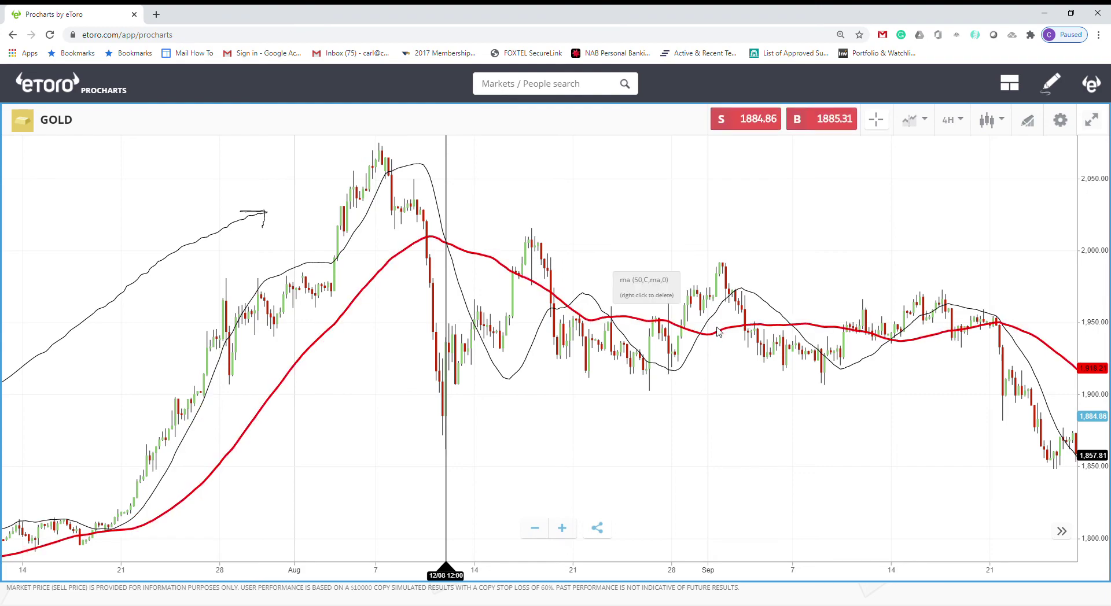
scroll(392, 255, "down", 5)
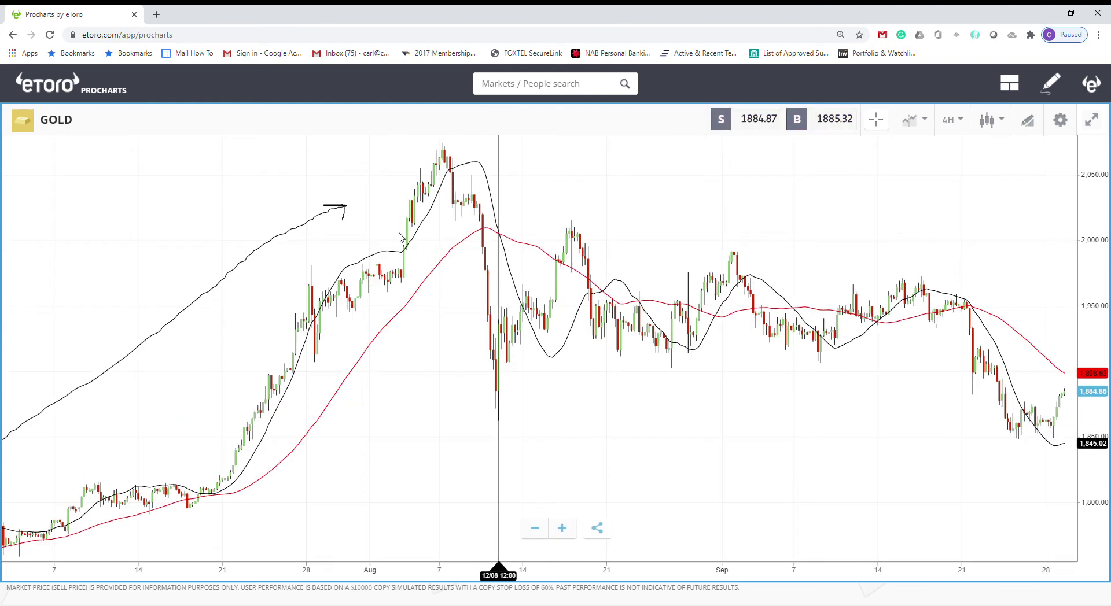
scroll(392, 238, "down", 2)
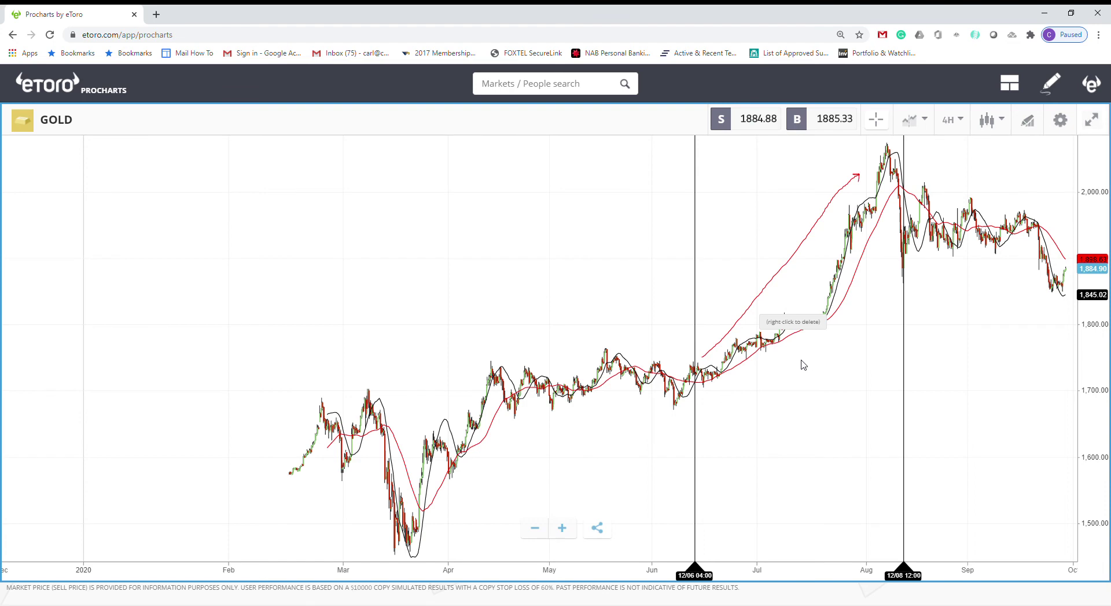
scroll(775, 387, "up", 2)
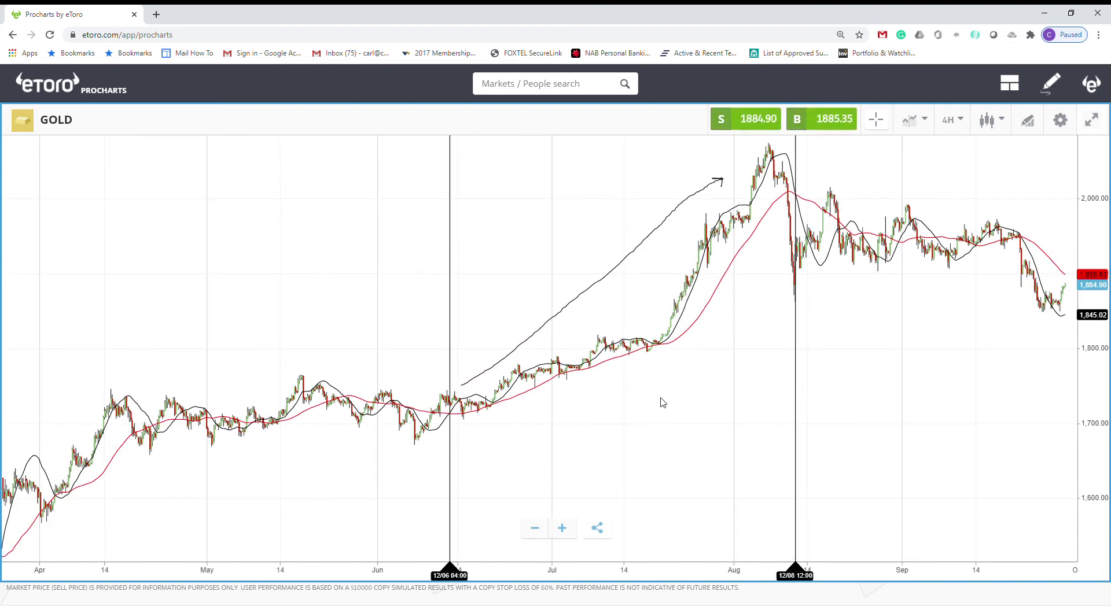
scroll(619, 403, "up", 2)
left_click_drag(578, 402, 471, 408)
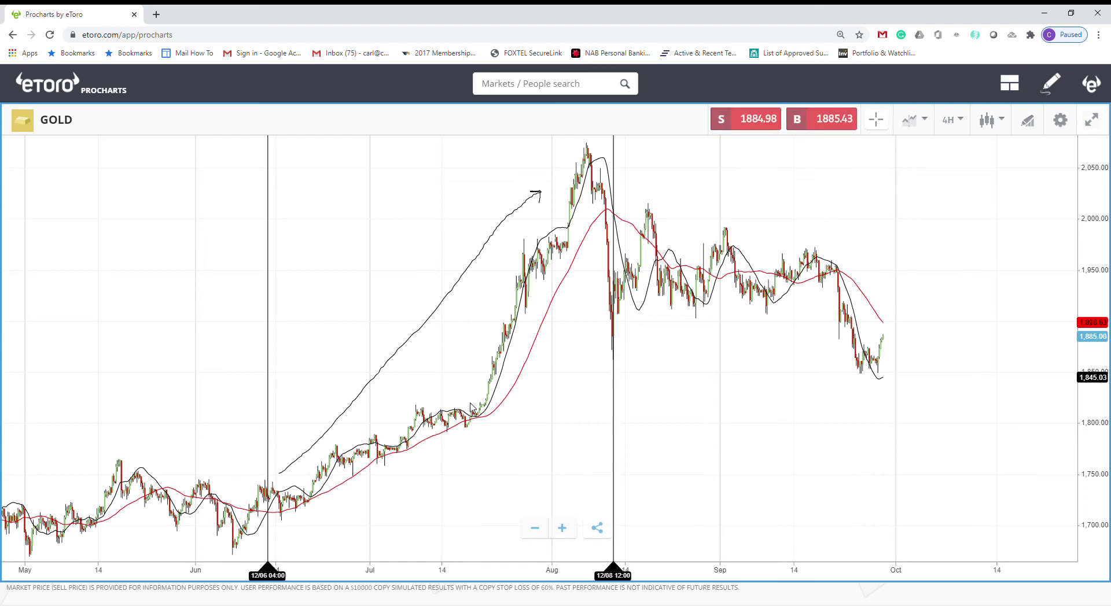
left_click_drag(474, 407, 607, 394)
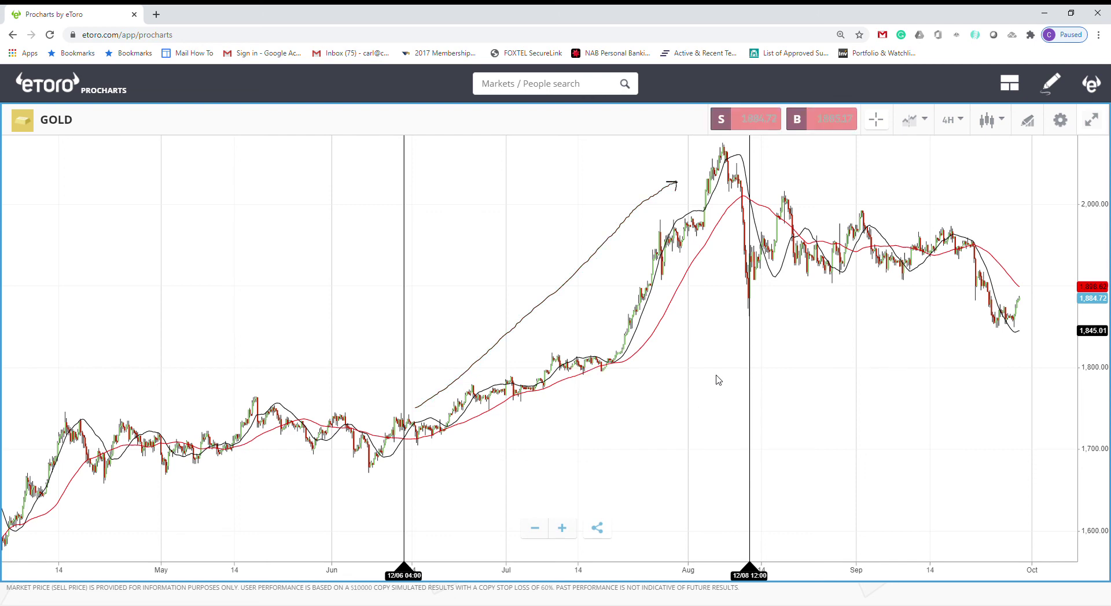
scroll(717, 381, "up", 3)
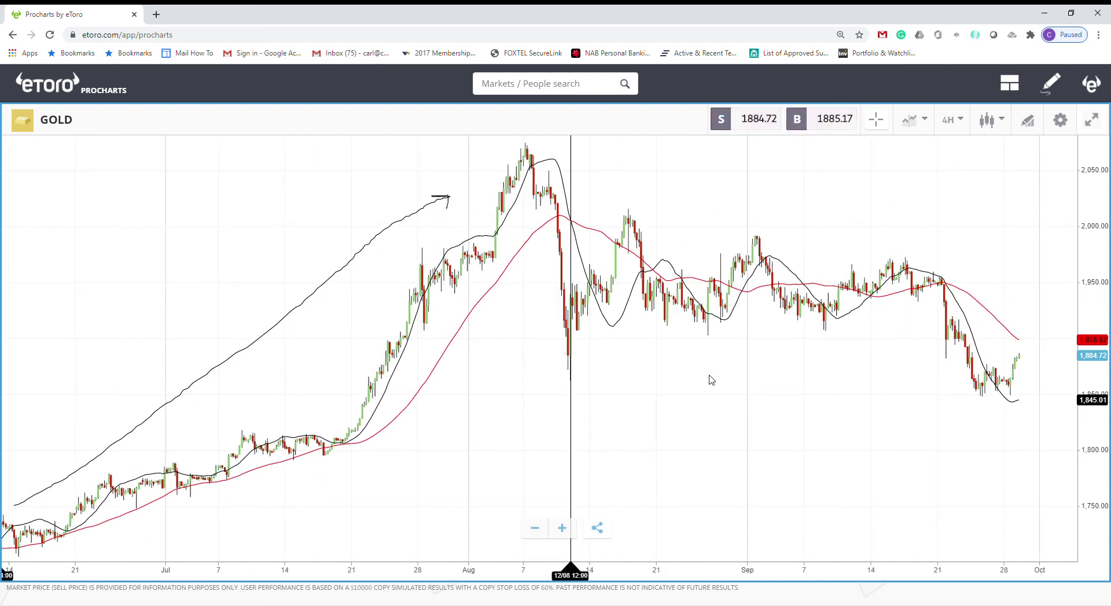